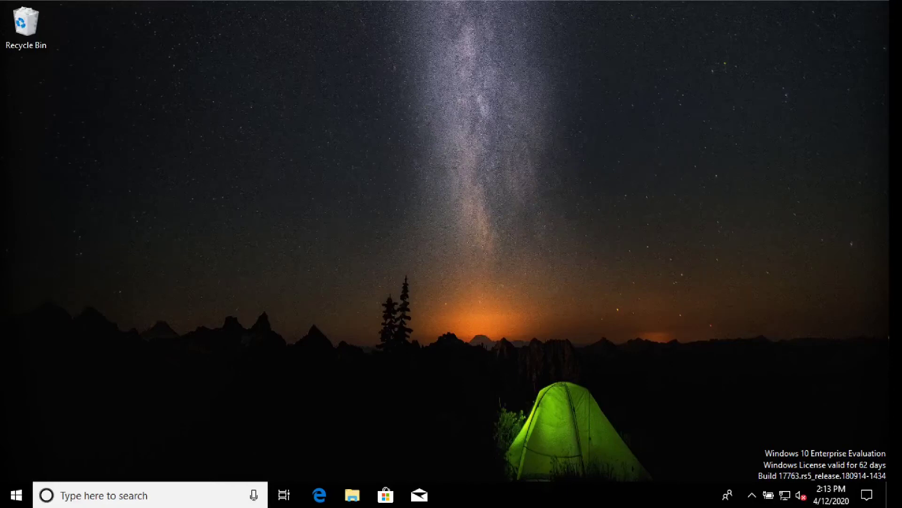
Search Microsoft Store for ShareX and open the ShareX app's product page
{"action": "left_click", "coordinate": [387, 495]}
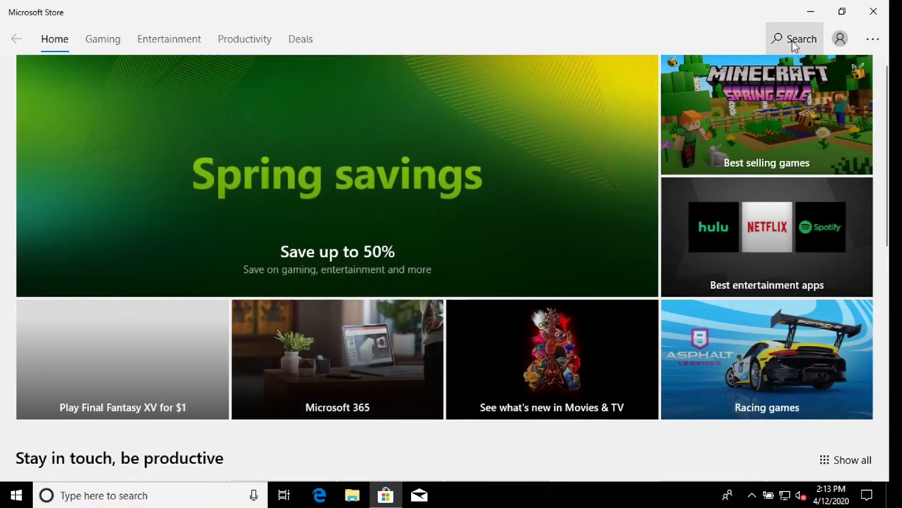
{"action": "left_click", "coordinate": [793, 42]}
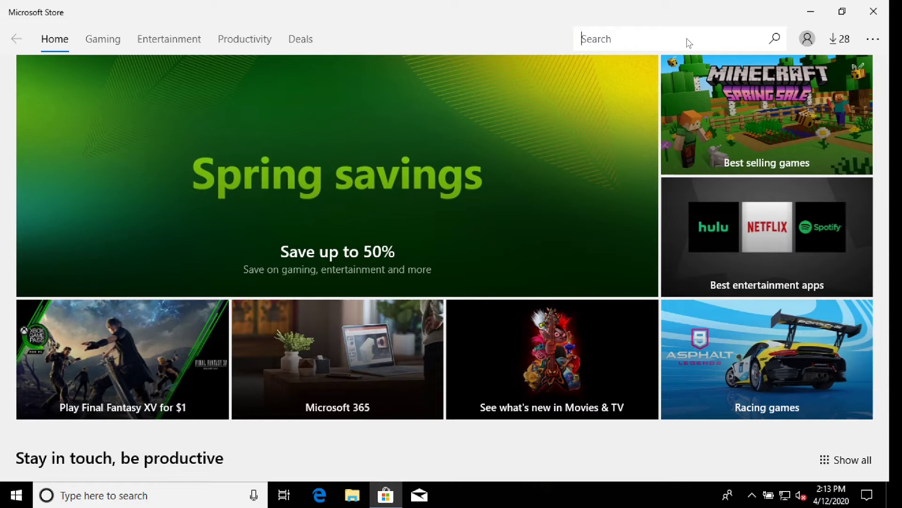
{"action": "type", "text": "ShareX"}
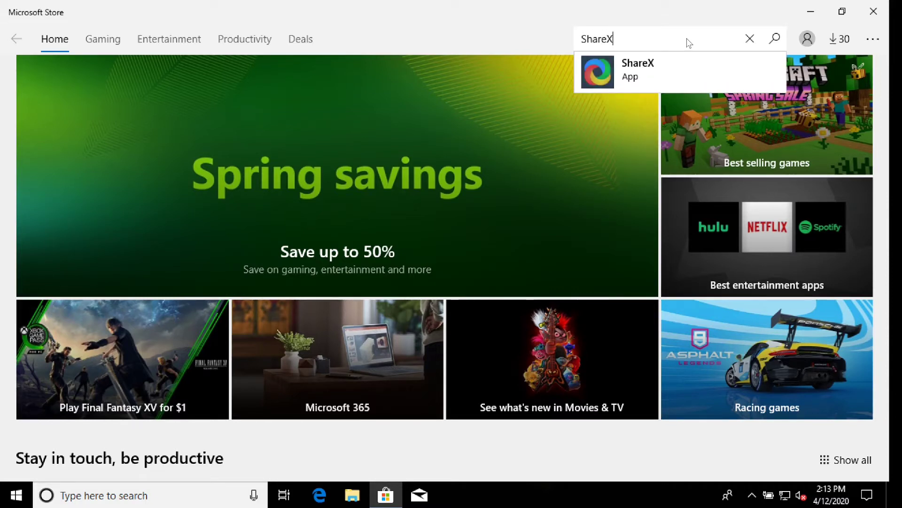
{"action": "key", "text": "Return"}
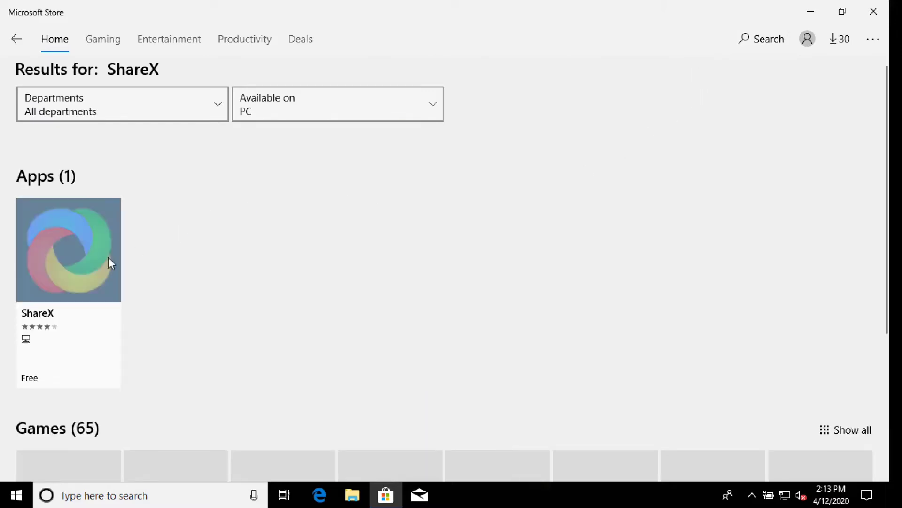
{"action": "left_click", "coordinate": [75, 274]}
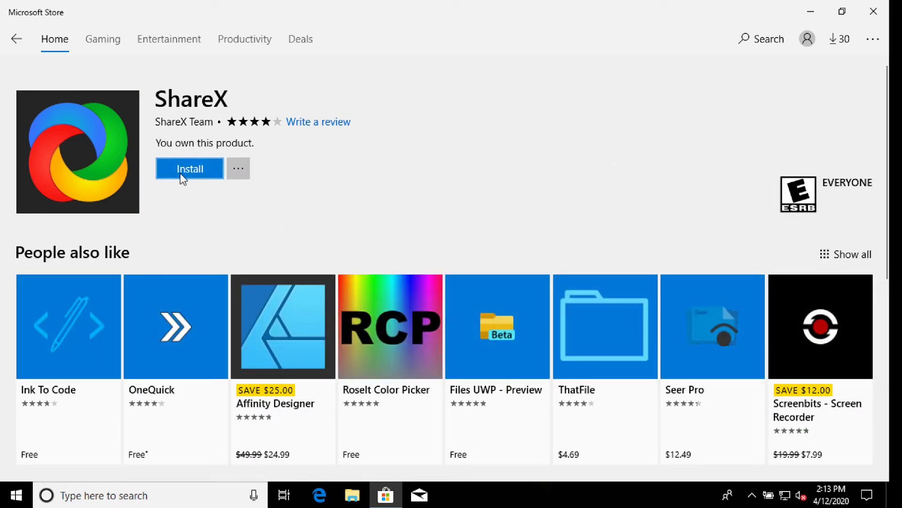
Install ShareX from its Store page and let it finish installing
{"action": "left_click", "coordinate": [183, 176]}
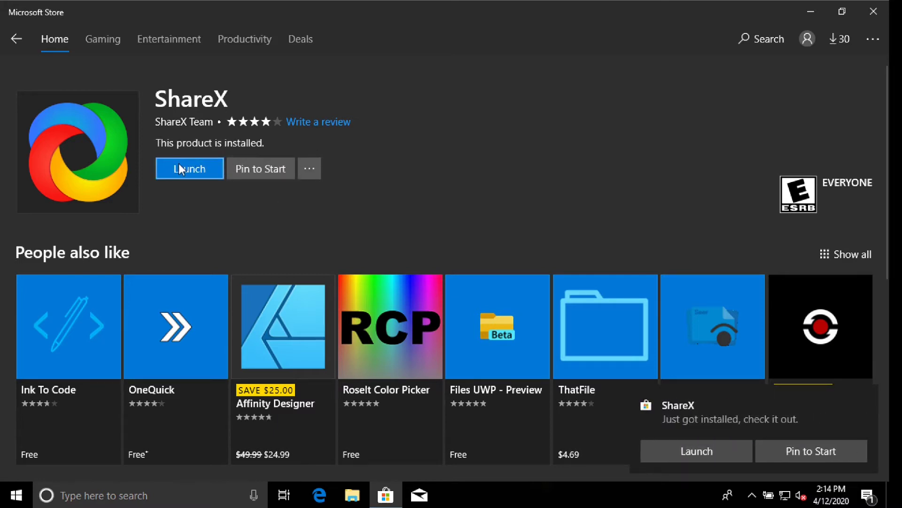
Launch ShareX and, under Task settings > File naming, drop window names and enable upload name pattern
{"action": "left_click", "coordinate": [179, 164]}
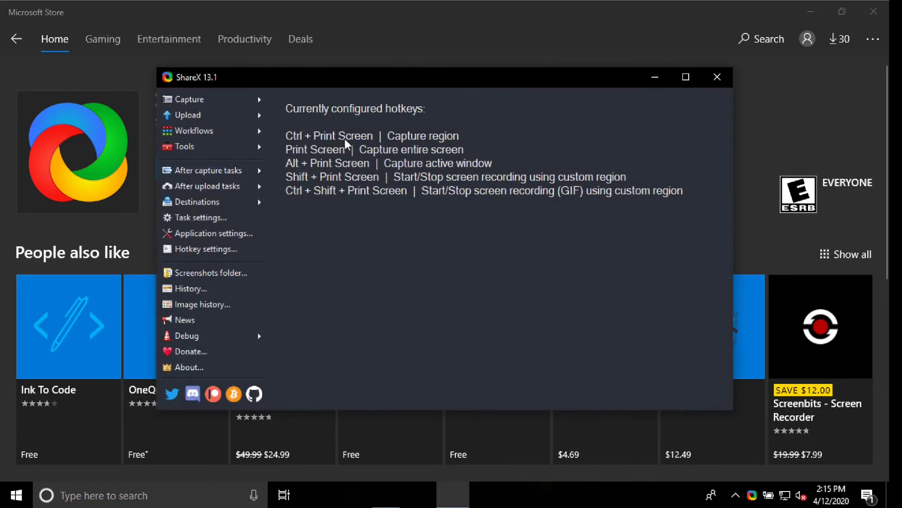
{"action": "left_click", "coordinate": [203, 219]}
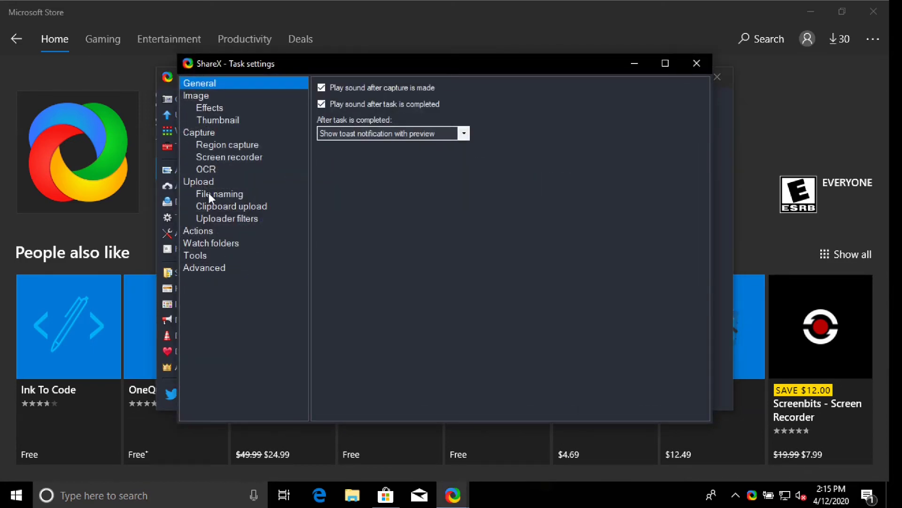
{"action": "left_click", "coordinate": [209, 193]}
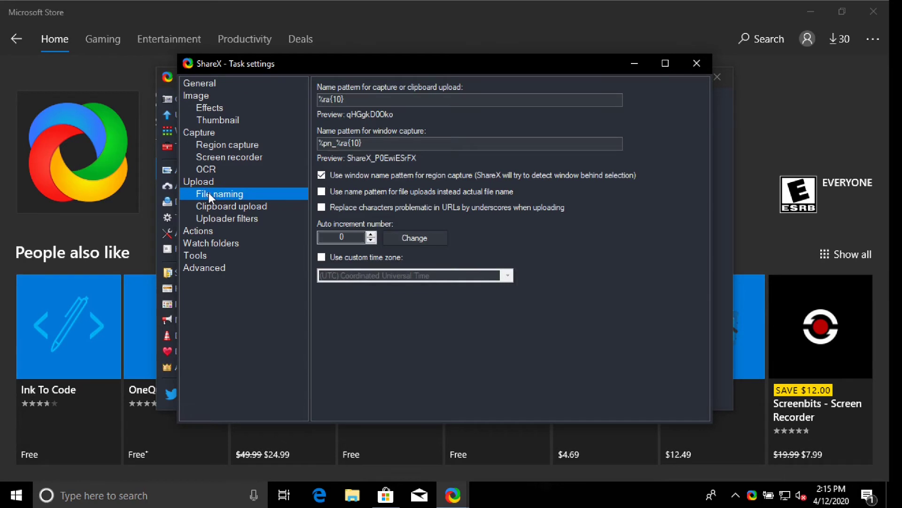
{"action": "left_click", "coordinate": [321, 191]}
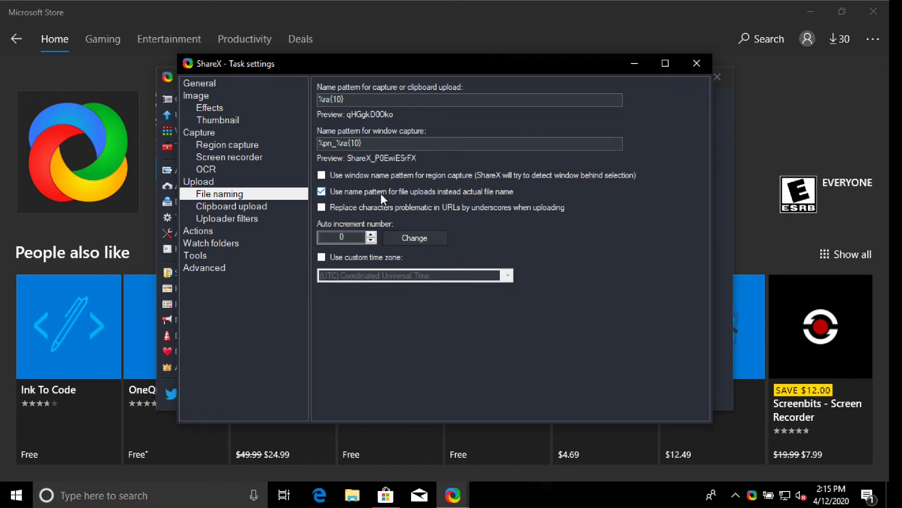
{"action": "left_click", "coordinate": [346, 99]}
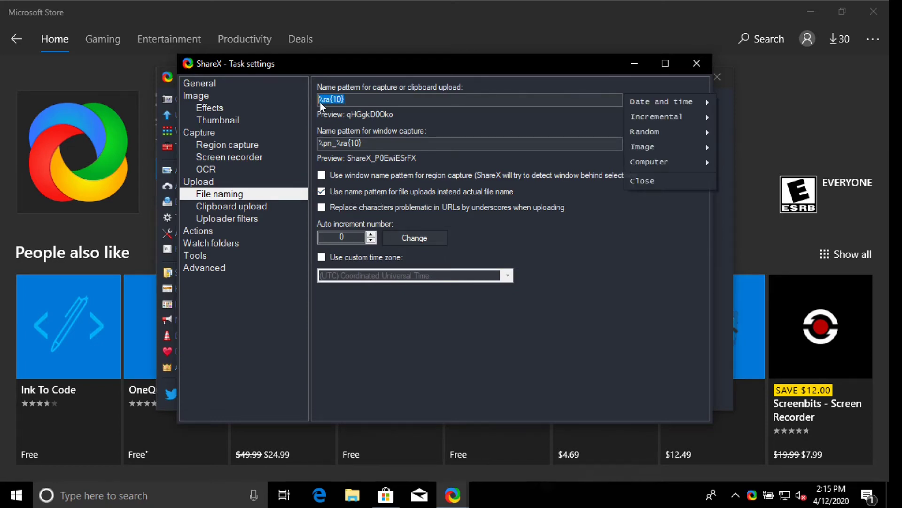
Change the capture name pattern to %y_%mo_%d_%h-%mi-%s-%pm and copy it
{"action": "type", "text": "%"}
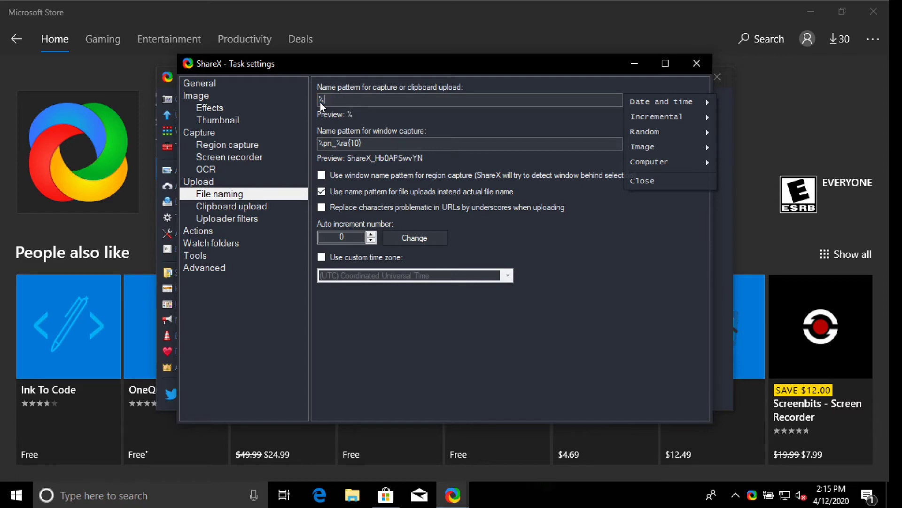
{"action": "type", "text": "y_%mo"}
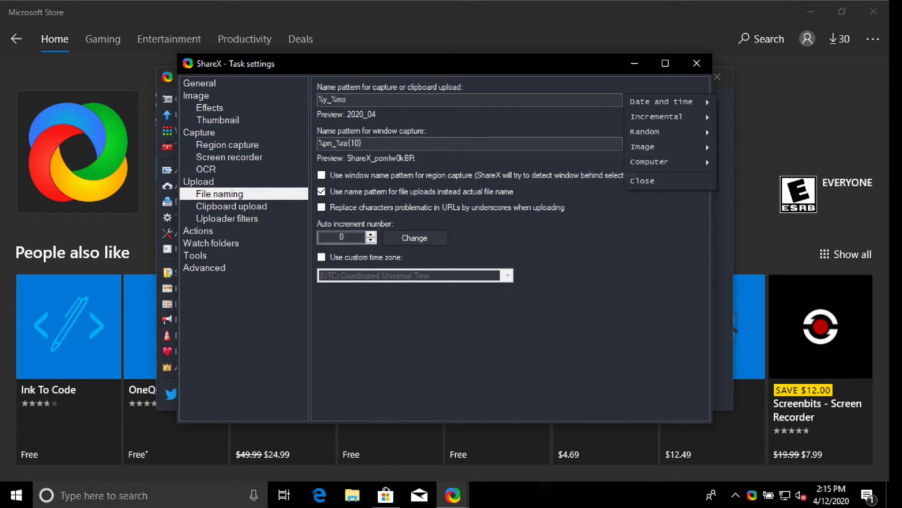
{"action": "type", "text": "_%d_%h"}
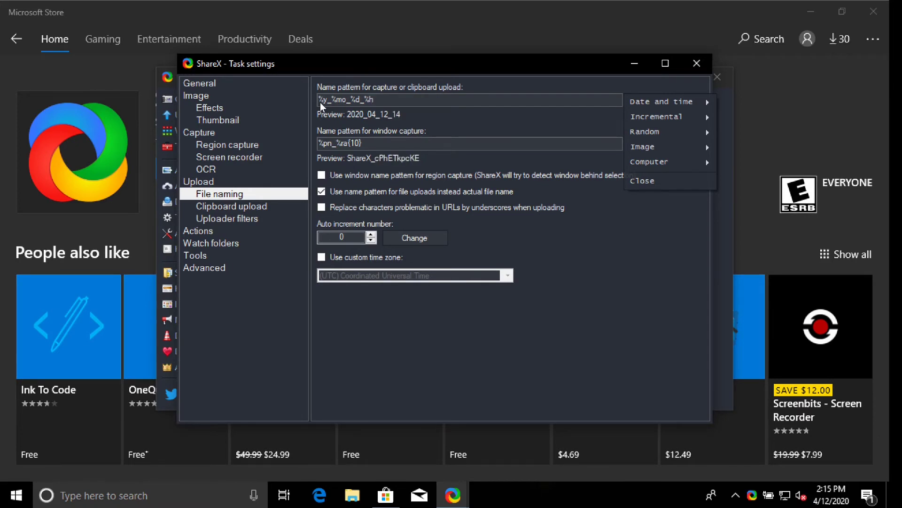
{"action": "type", "text": "_%mi"}
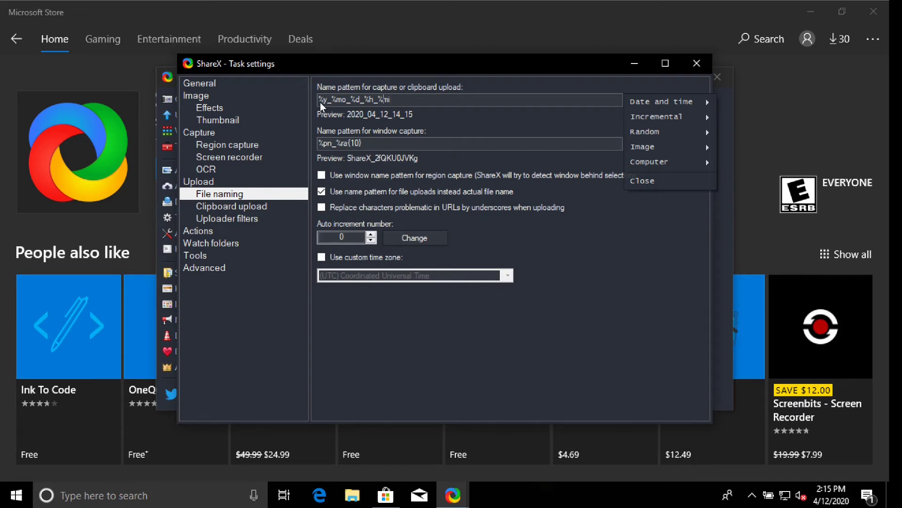
{"action": "key", "text": "BackSpace"}
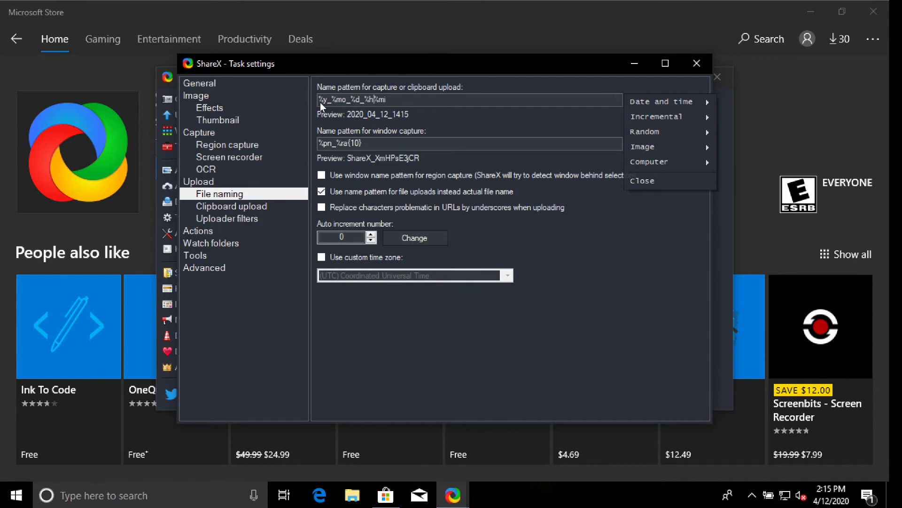
{"action": "type", "text": "-%mi-%"}
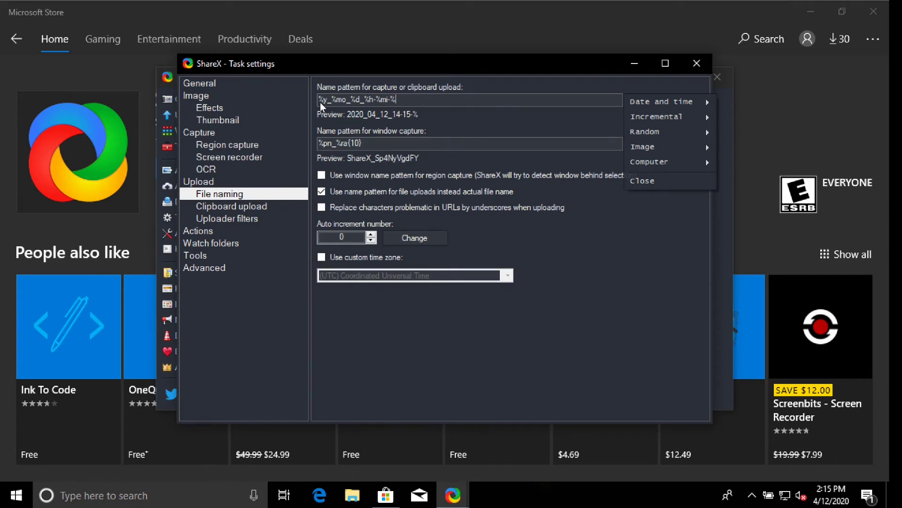
{"action": "type", "text": "s-%"}
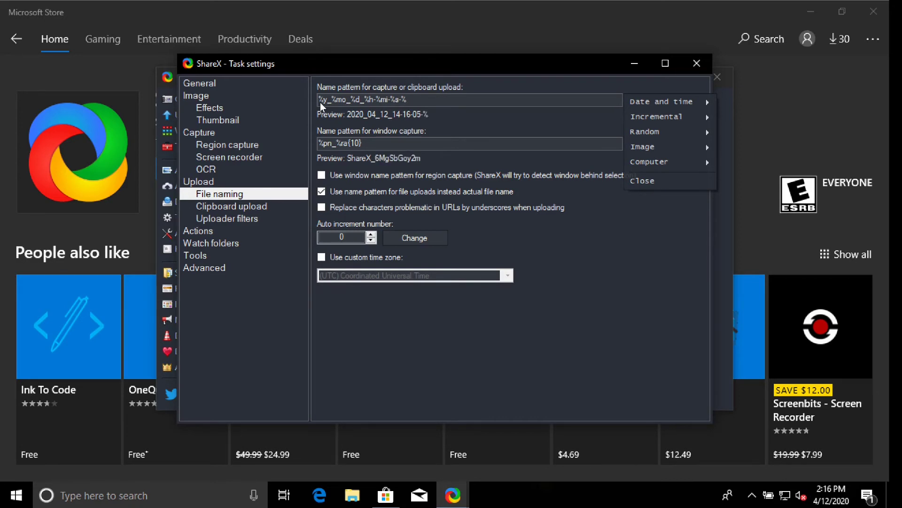
{"action": "type", "text": "pm"}
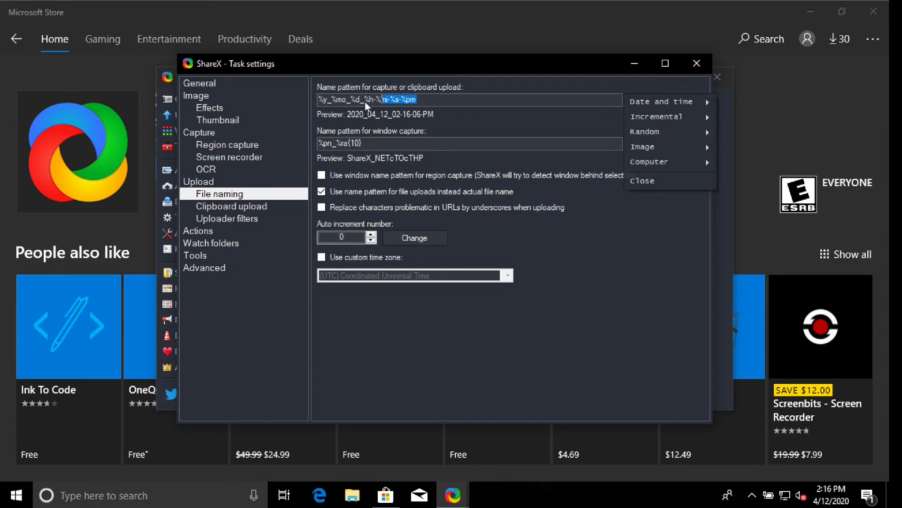
{"action": "right_click", "coordinate": [337, 97]}
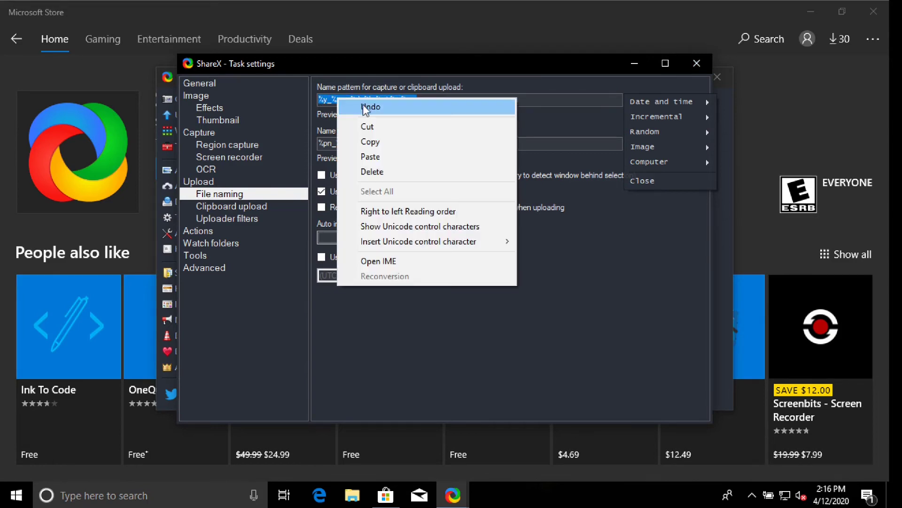
{"action": "left_click", "coordinate": [374, 141]}
{"action": "left_click", "coordinate": [451, 101]}
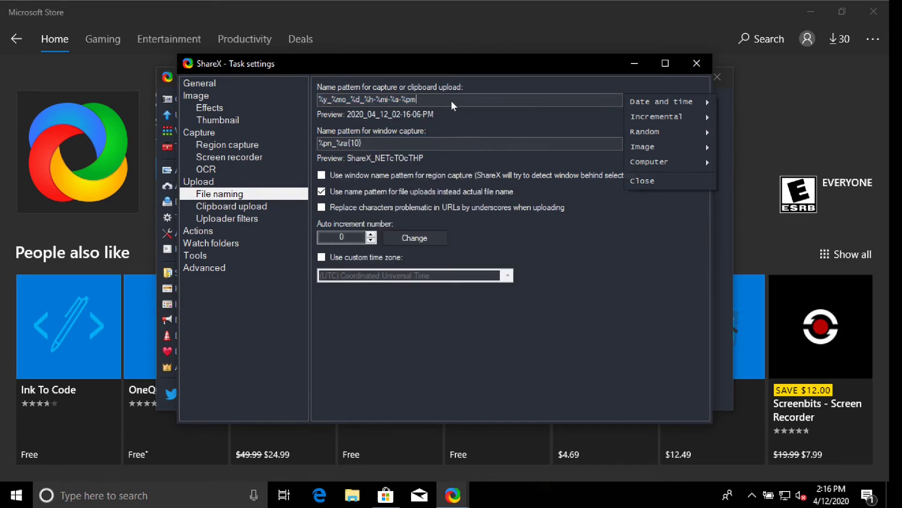
Reopen File naming settings to confirm the date-time pattern was saved, then close ShareX
{"action": "left_click", "coordinate": [699, 63]}
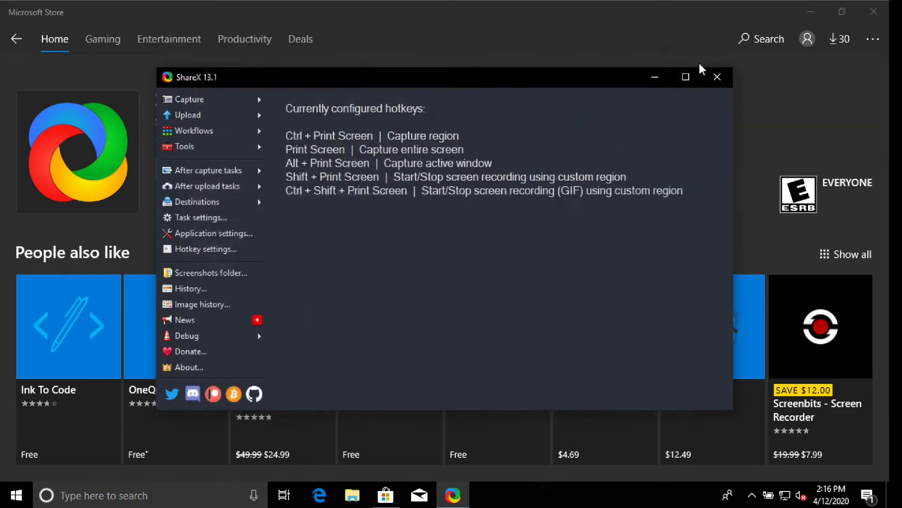
{"action": "left_click", "coordinate": [193, 218]}
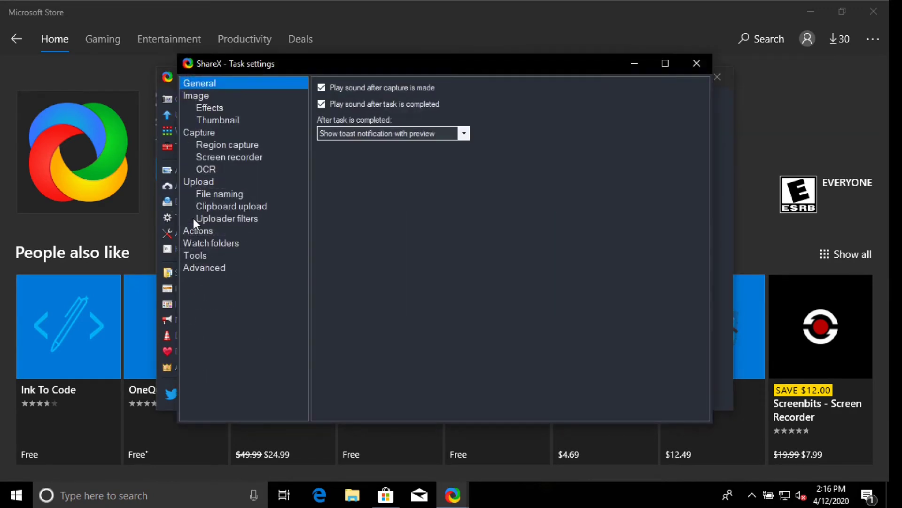
{"action": "left_click", "coordinate": [213, 193]}
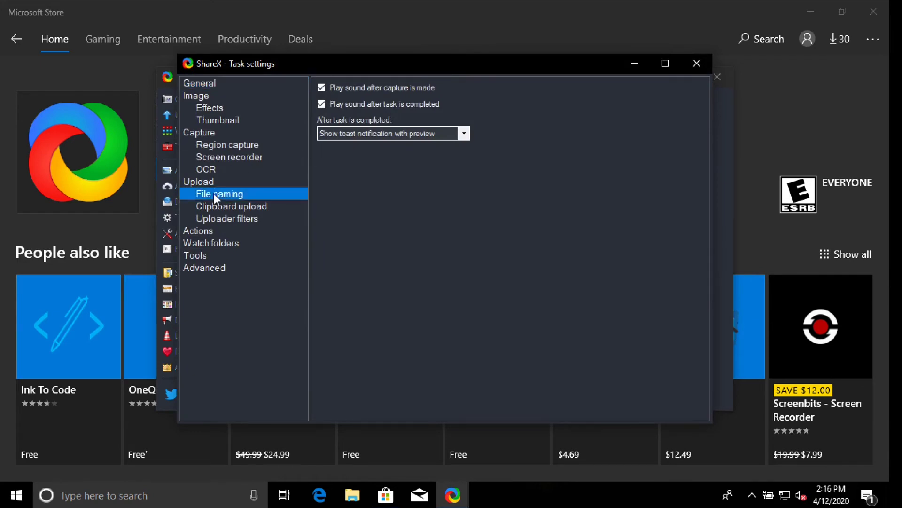
{"action": "left_click", "coordinate": [701, 62]}
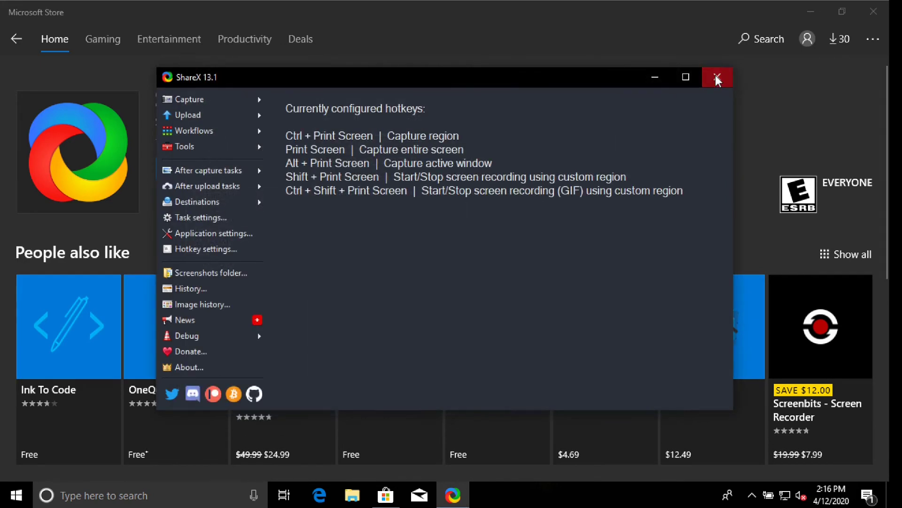
{"action": "left_click", "coordinate": [715, 75]}
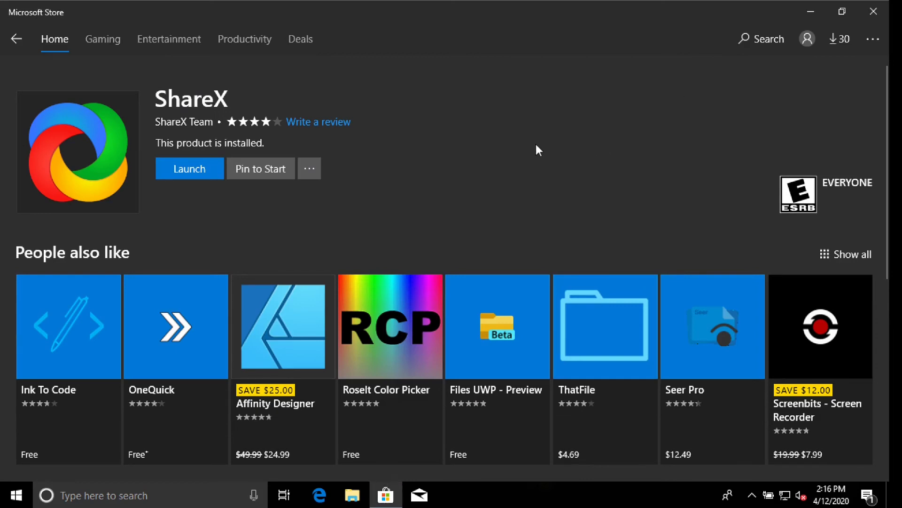
Take region screenshots of the ShareX icon area and title area, declining the upload
{"action": "key", "text": "ctrl+Print"}
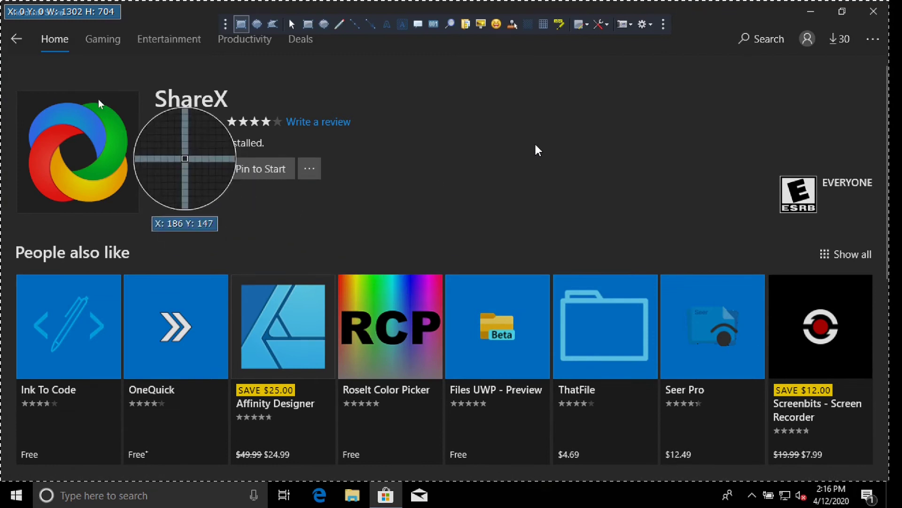
{"action": "left_click_drag", "start_coordinate": [17, 92], "coordinate": [143, 215]}
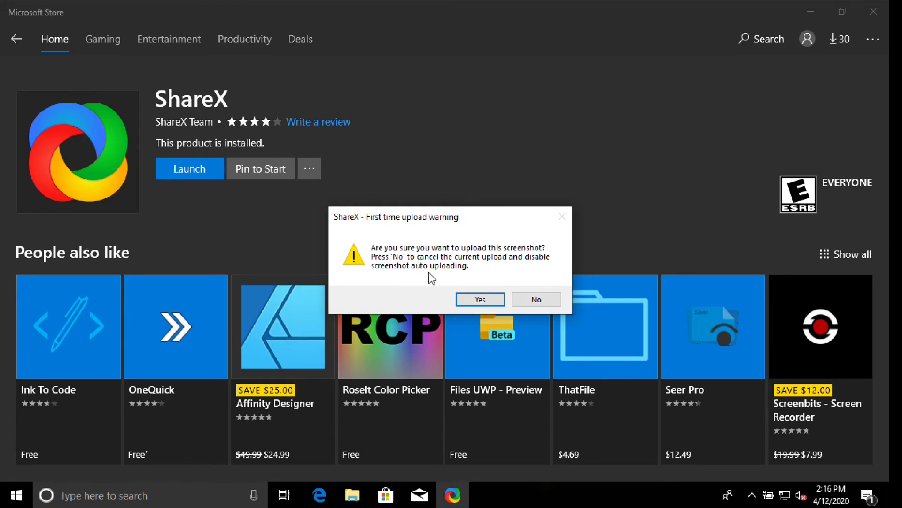
{"action": "left_click", "coordinate": [535, 303]}
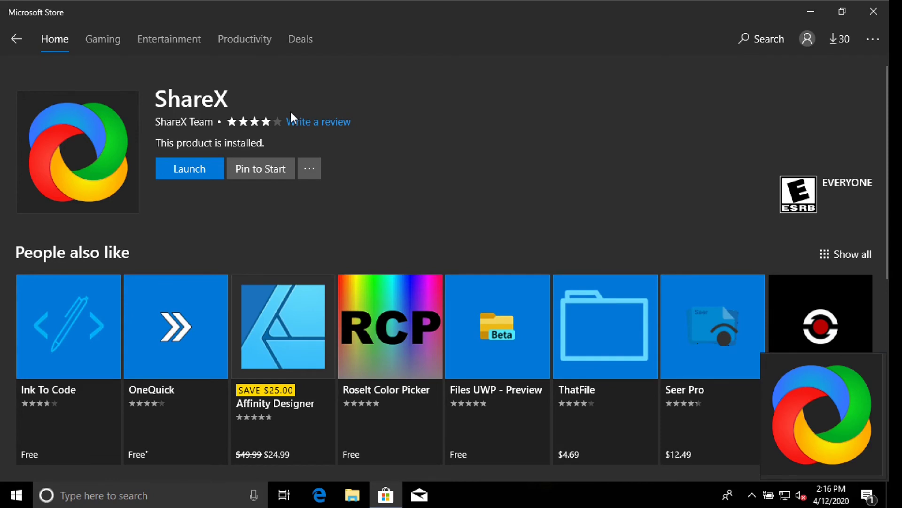
{"action": "key", "text": "ctrl+Print"}
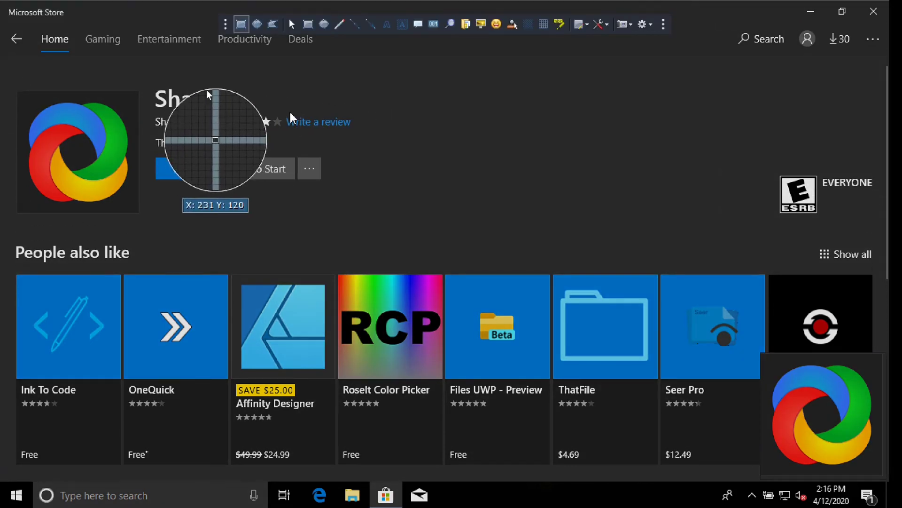
{"action": "left_click_drag", "start_coordinate": [155, 73], "coordinate": [282, 114]}
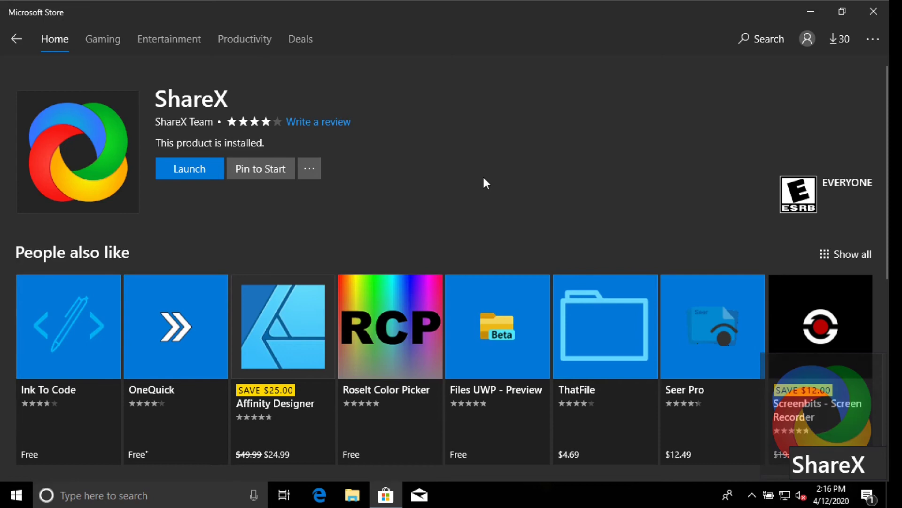
Capture the Seer Pro tile and ESRB rating block, close the Store, then capture the green tent
{"action": "key", "text": "ctrl+Print"}
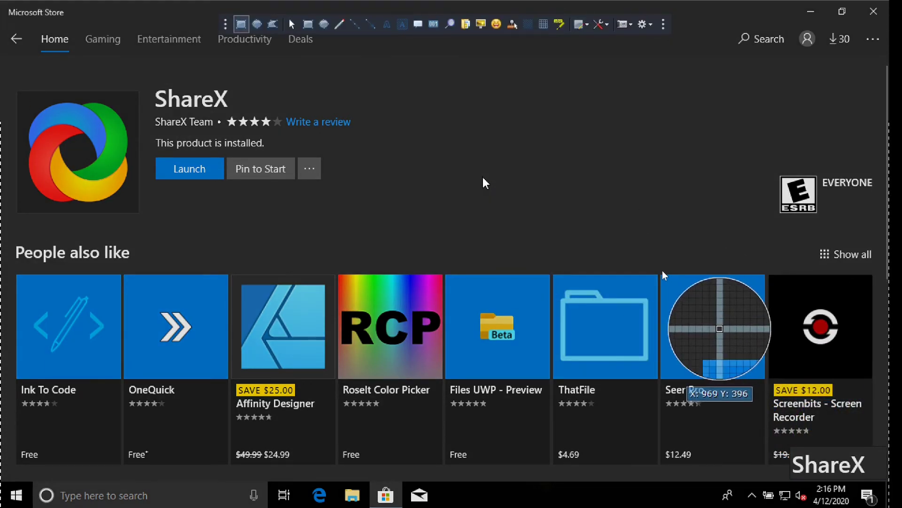
{"action": "left_click", "coordinate": [764, 278]}
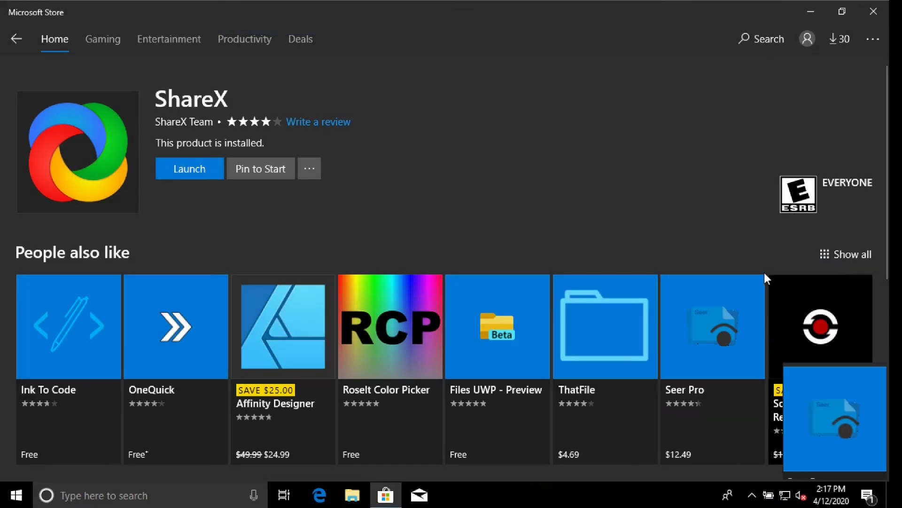
{"action": "key", "text": "Print"}
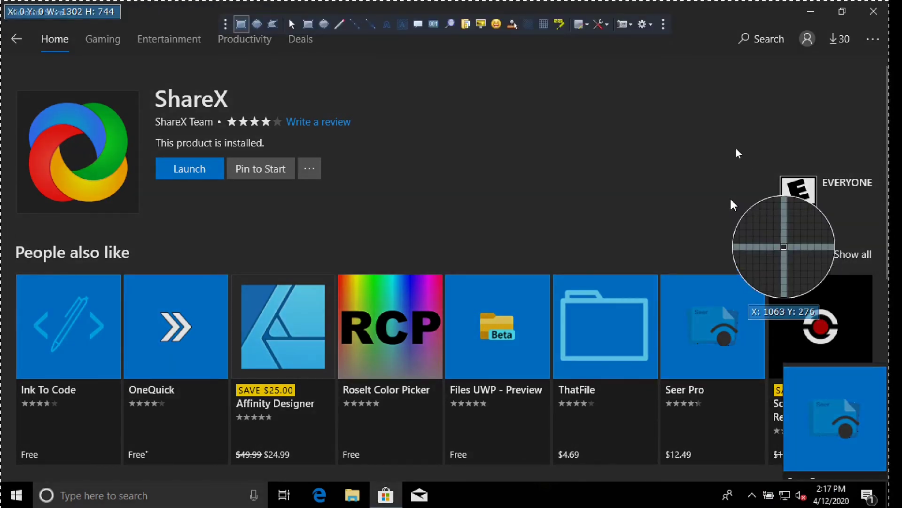
{"action": "left_click", "coordinate": [866, 226]}
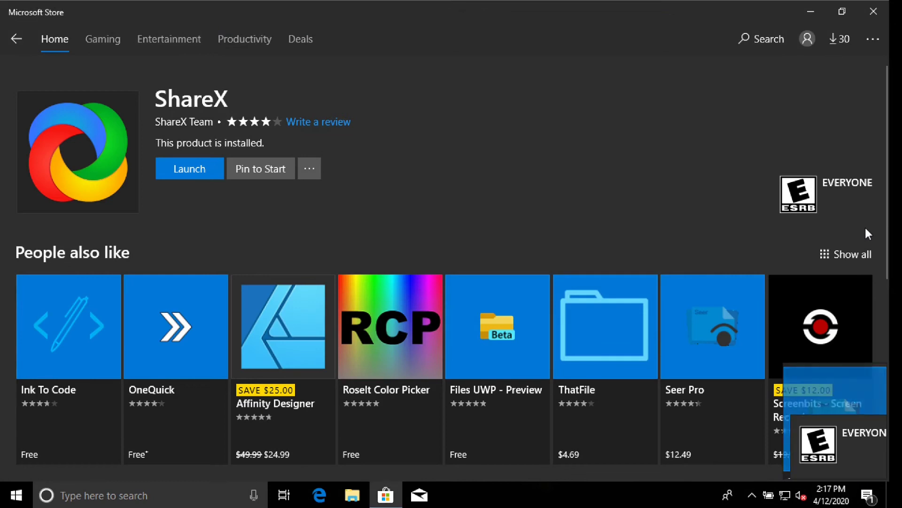
{"action": "left_click", "coordinate": [873, 13]}
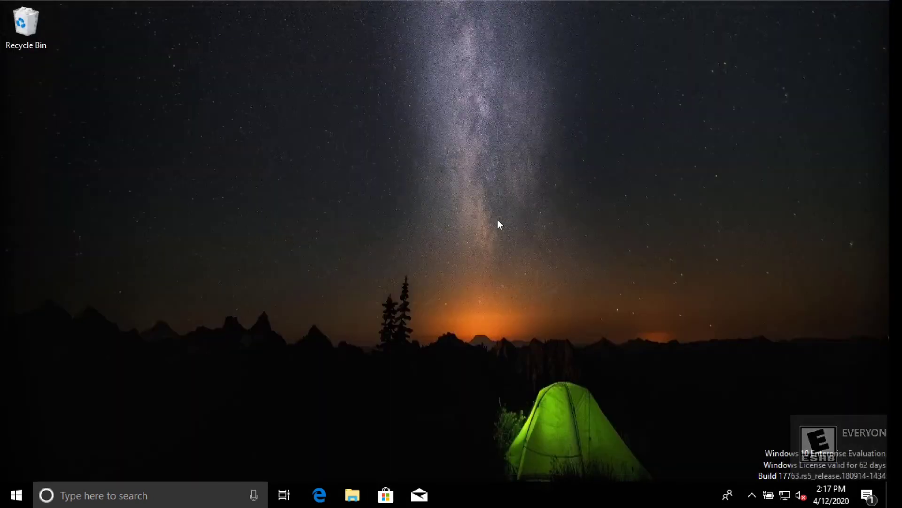
{"action": "key", "text": "Print"}
{"action": "left_click_drag", "start_coordinate": [507, 335], "coordinate": [664, 493]}
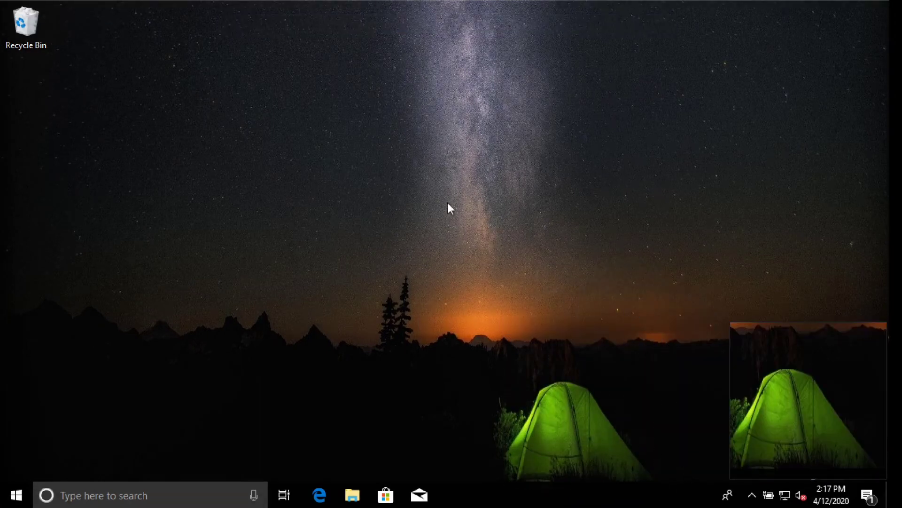
Open the Documents\ShareX\Screenshots\2020-04 folder in File Explorer
{"action": "left_click", "coordinate": [352, 495]}
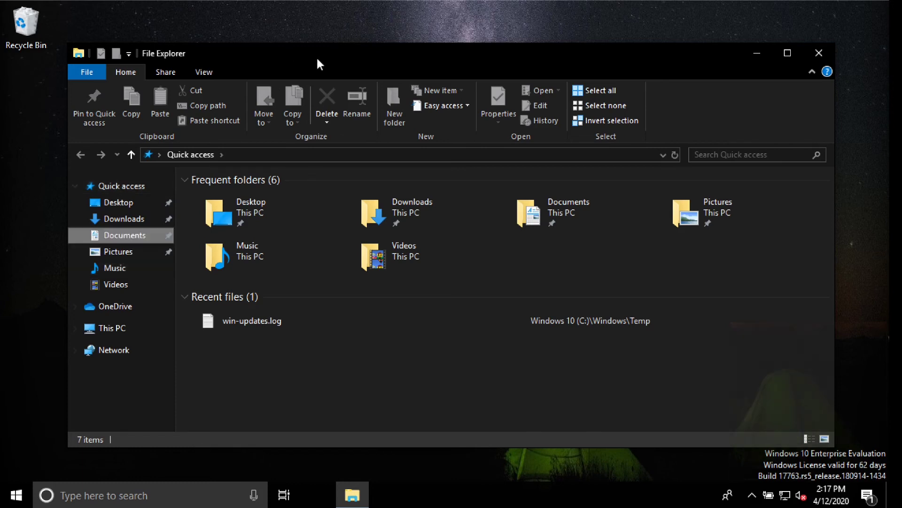
{"action": "left_click", "coordinate": [140, 238]}
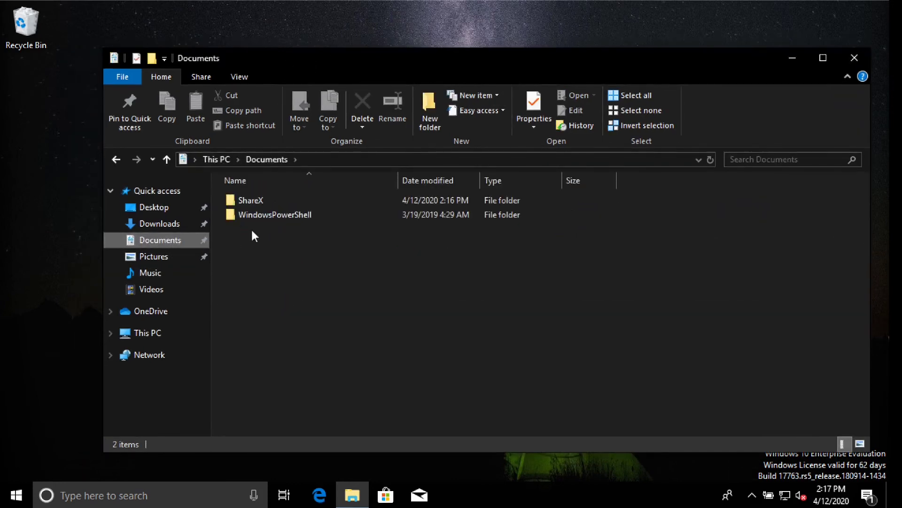
{"action": "double_click", "coordinate": [230, 199]}
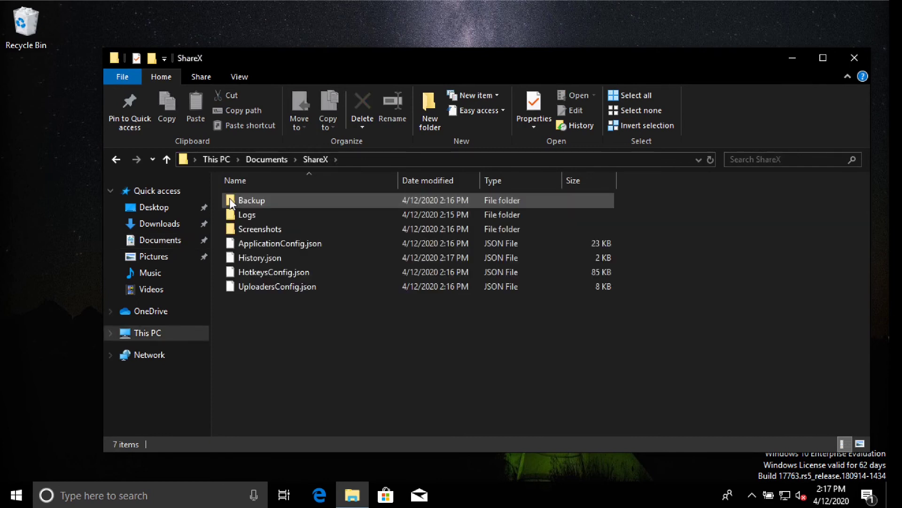
{"action": "double_click", "coordinate": [230, 229]}
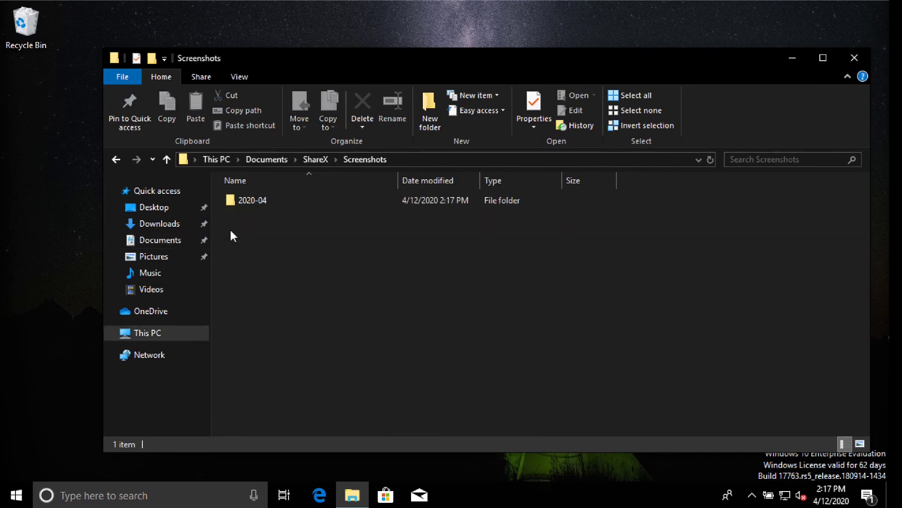
{"action": "double_click", "coordinate": [227, 198]}
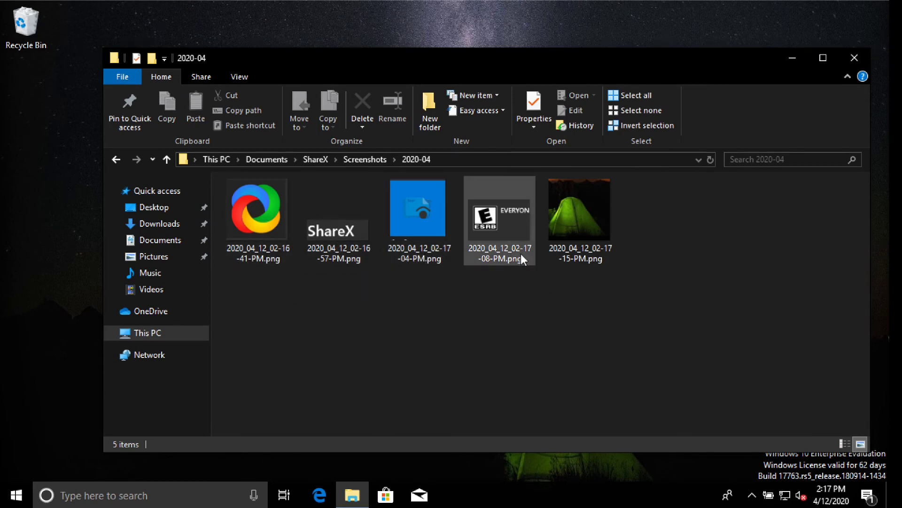
Switch the folder to Details view and widen the Name column to show full file names
{"action": "left_click", "coordinate": [246, 75]}
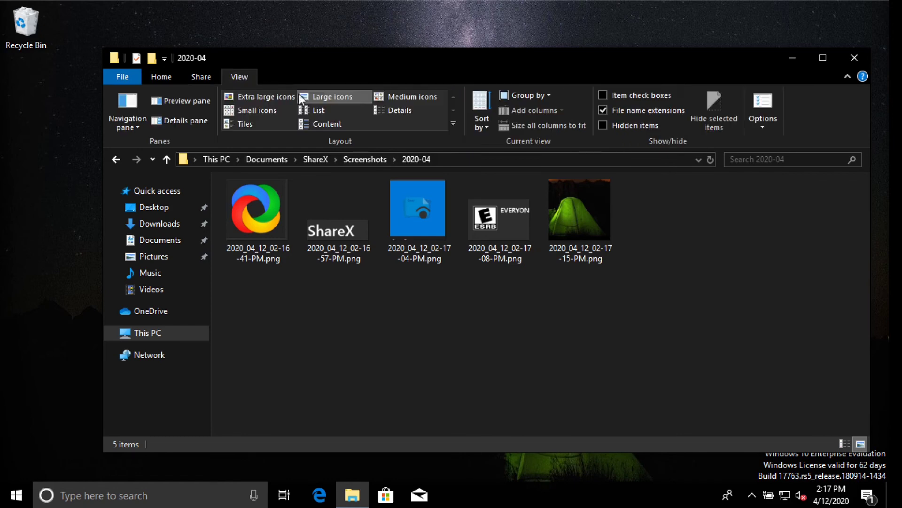
{"action": "left_click", "coordinate": [381, 109]}
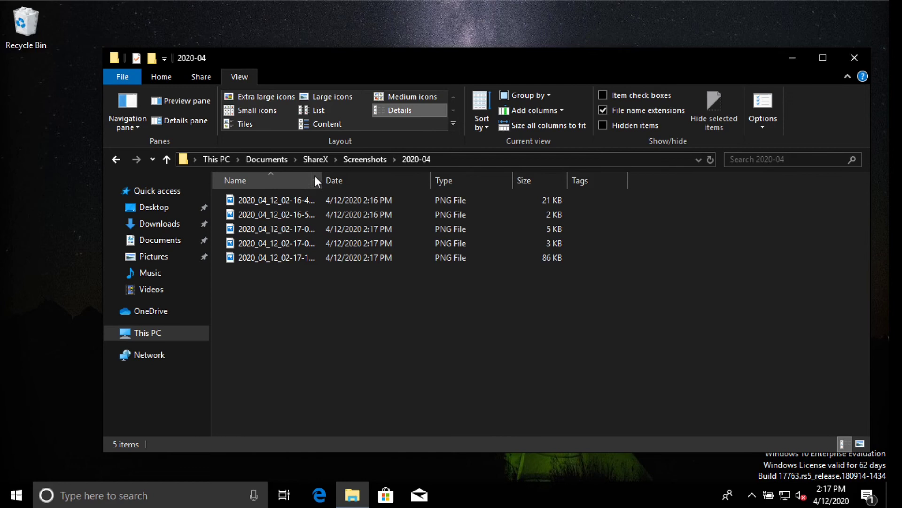
{"action": "left_click_drag", "start_coordinate": [322, 176], "coordinate": [368, 183]}
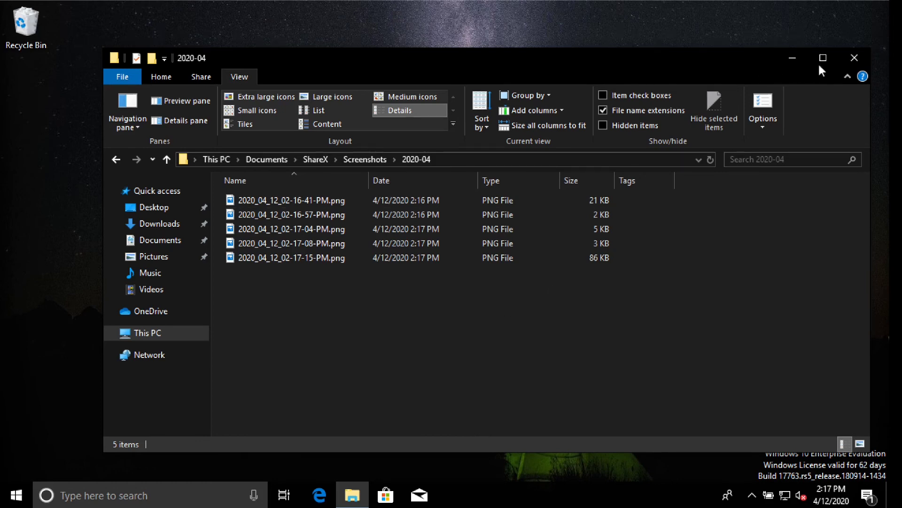
Close File Explorer and open Hotkey settings from the ShareX tray icon's menu
{"action": "left_click", "coordinate": [853, 57]}
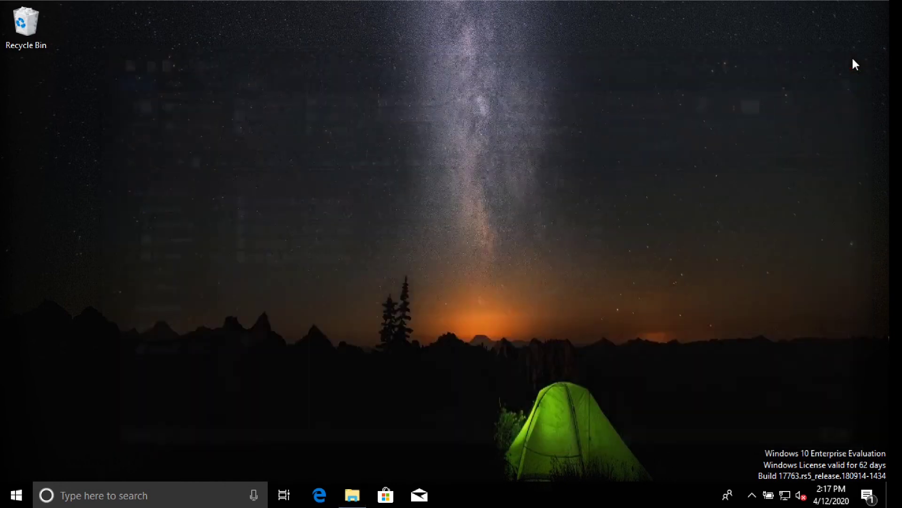
{"action": "left_click", "coordinate": [752, 493]}
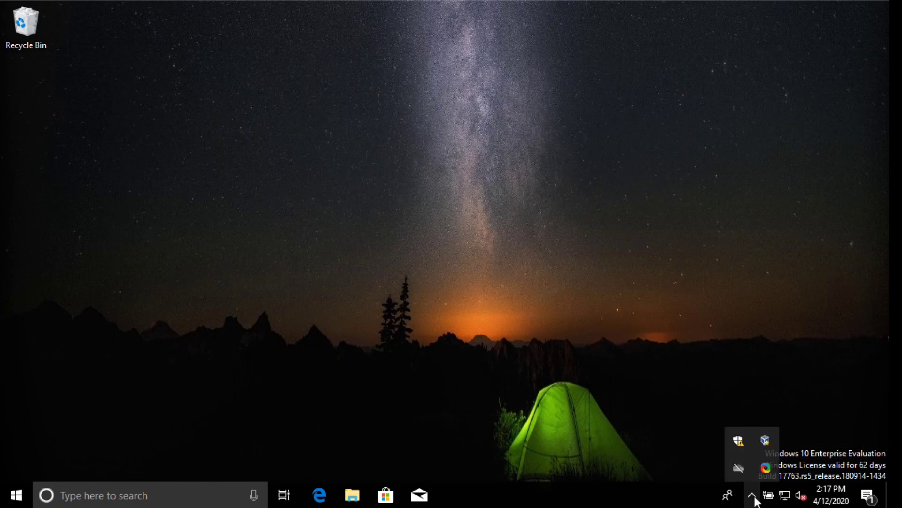
{"action": "right_click", "coordinate": [764, 469]}
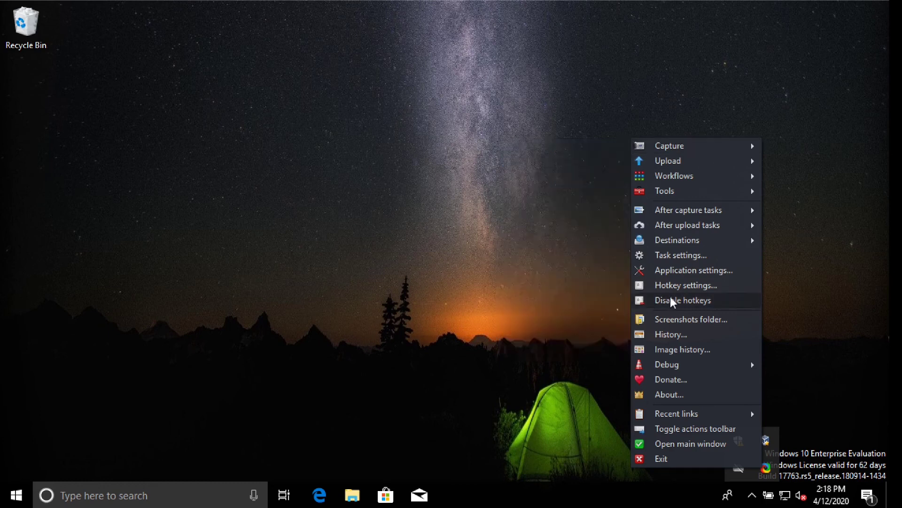
{"action": "left_click", "coordinate": [679, 286]}
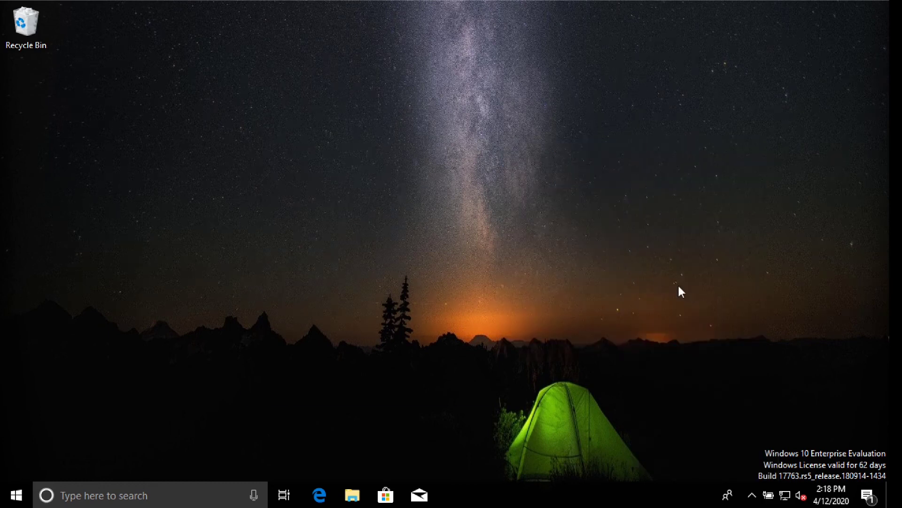
Select the Capture region entry and take a Ctrl+Print Screen region capture of the Hotkey settings window
{"action": "left_click", "coordinate": [308, 124]}
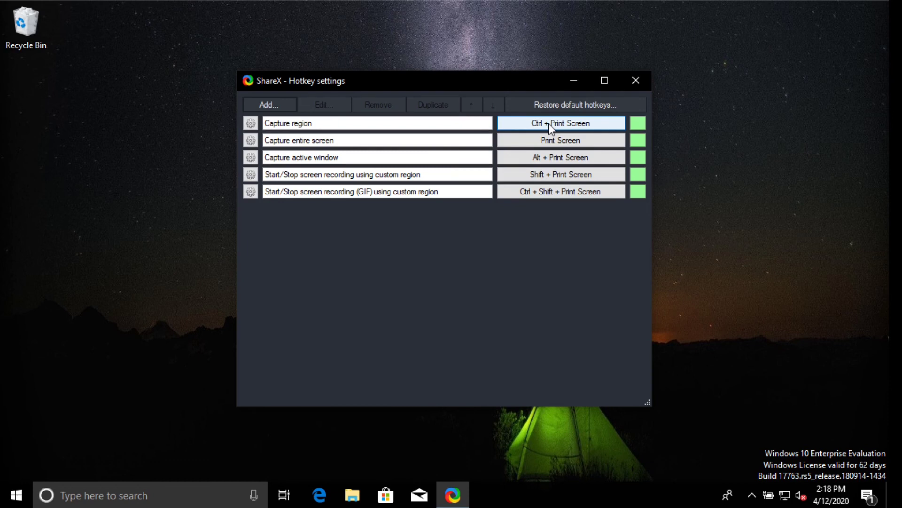
{"action": "key", "text": "ctrl+Print"}
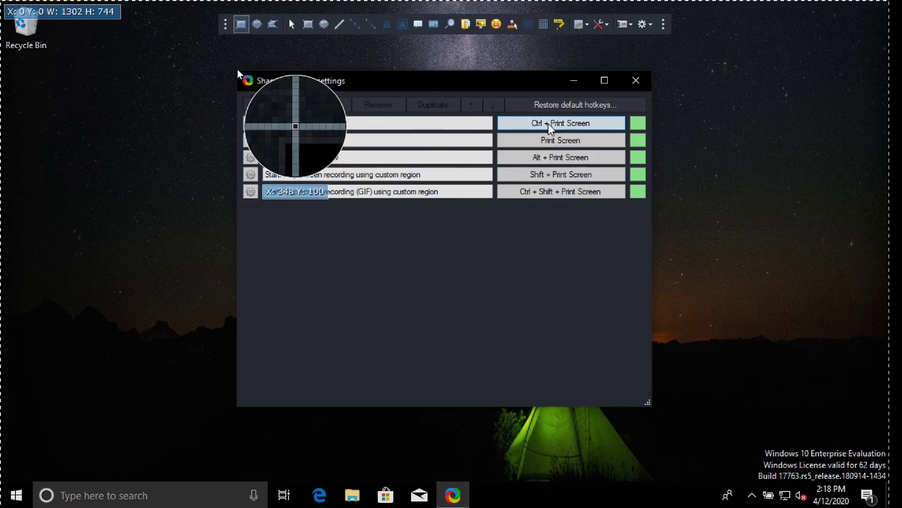
{"action": "left_click_drag", "start_coordinate": [238, 70], "coordinate": [653, 409]}
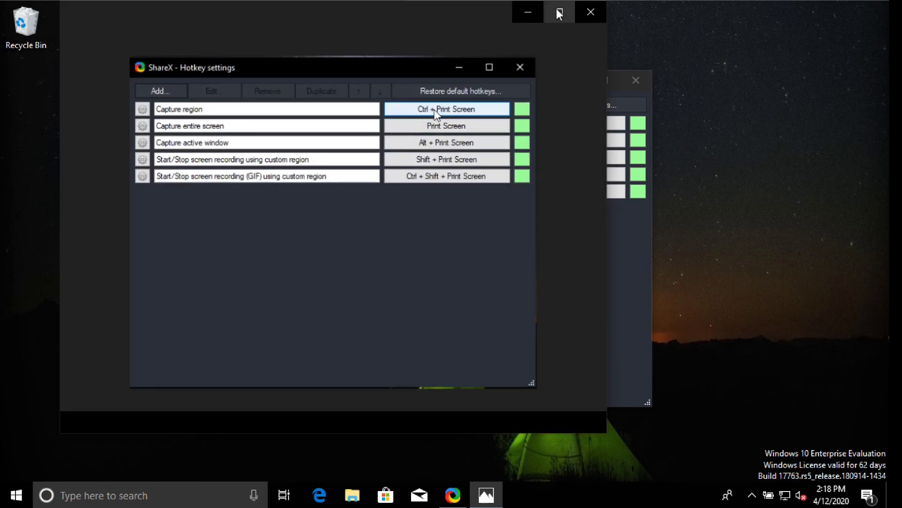
Maximize Photos and draw a freehand loop on the capture using Edit & Create > Draw
{"action": "left_click", "coordinate": [558, 11]}
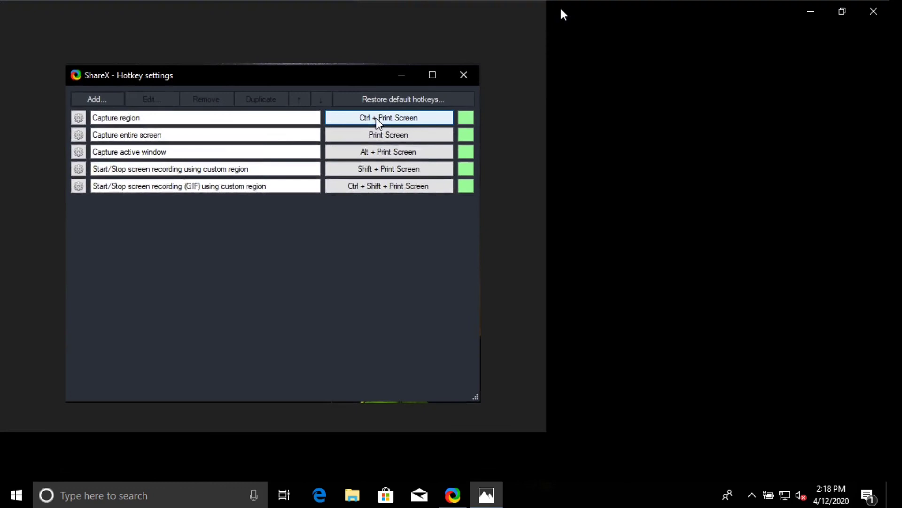
{"action": "left_click", "coordinate": [699, 44]}
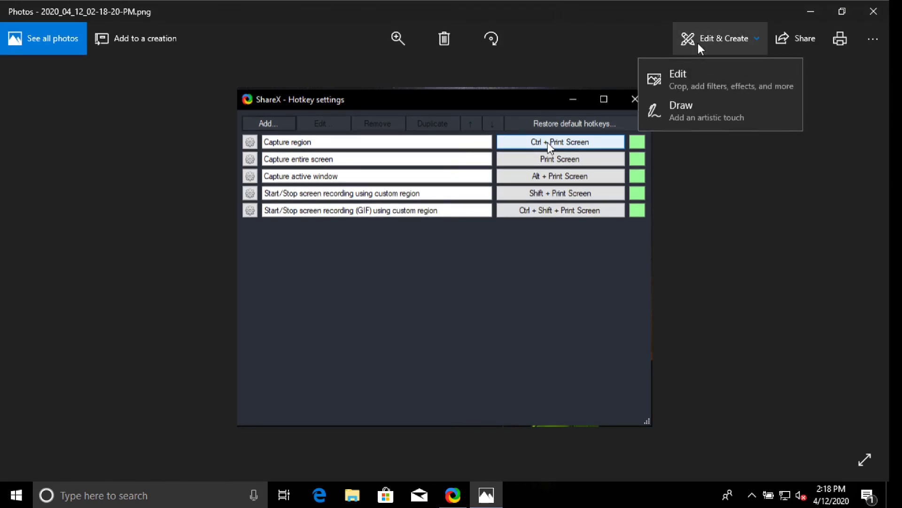
{"action": "left_click", "coordinate": [676, 115]}
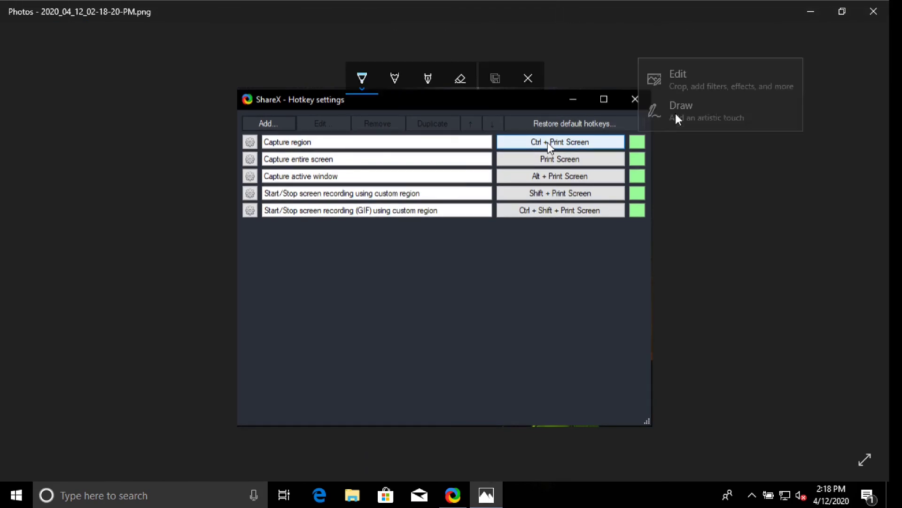
{"action": "mouse_move", "coordinate": [444, 172]}
{"action": "left_mouse_down"}
{"action": "mouse_move", "coordinate": [397, 238]}
{"action": "mouse_move", "coordinate": [441, 350]}
{"action": "mouse_move", "coordinate": [510, 320]}
{"action": "mouse_move", "coordinate": [473, 250]}
{"action": "left_mouse_up"}
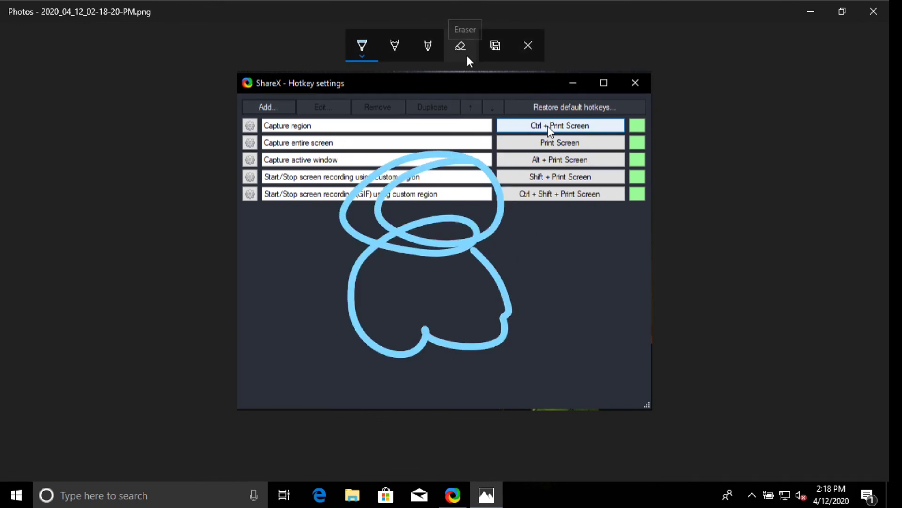
Discard the drawing without saving and close Photos
{"action": "left_click", "coordinate": [527, 48]}
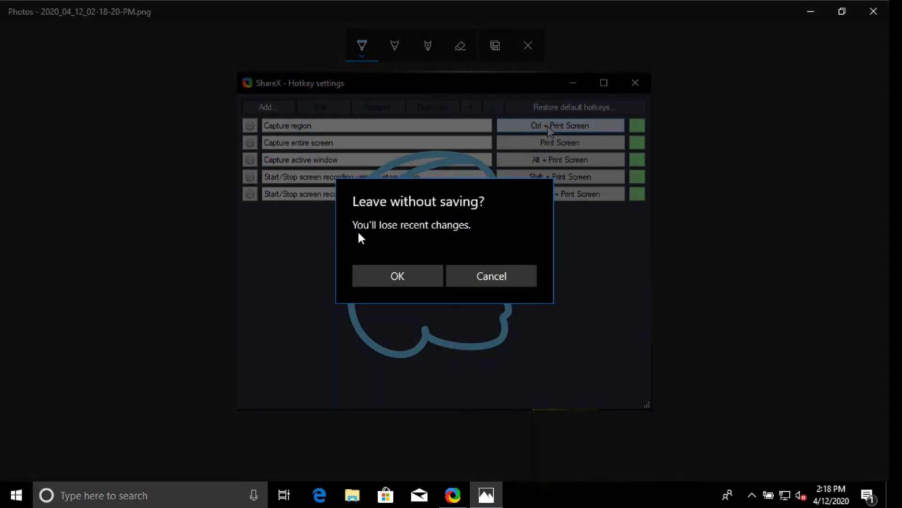
{"action": "left_click", "coordinate": [395, 275]}
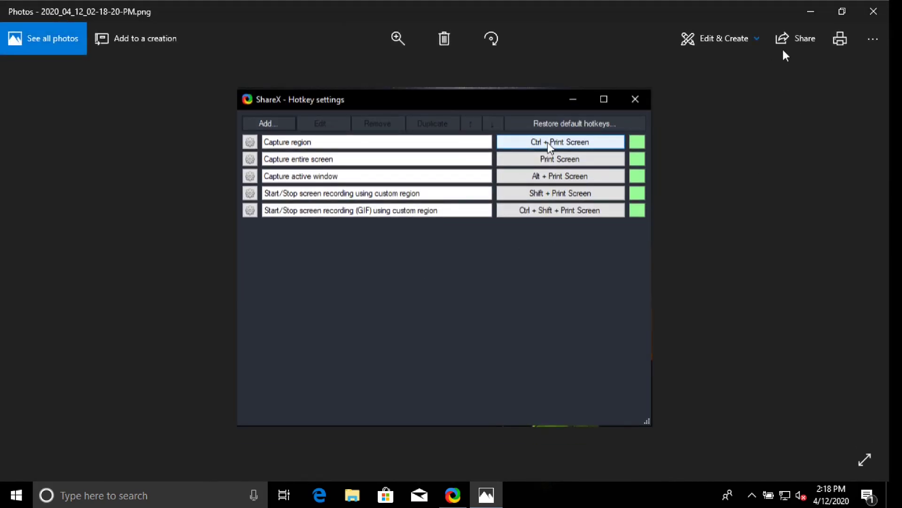
{"action": "left_click", "coordinate": [874, 40]}
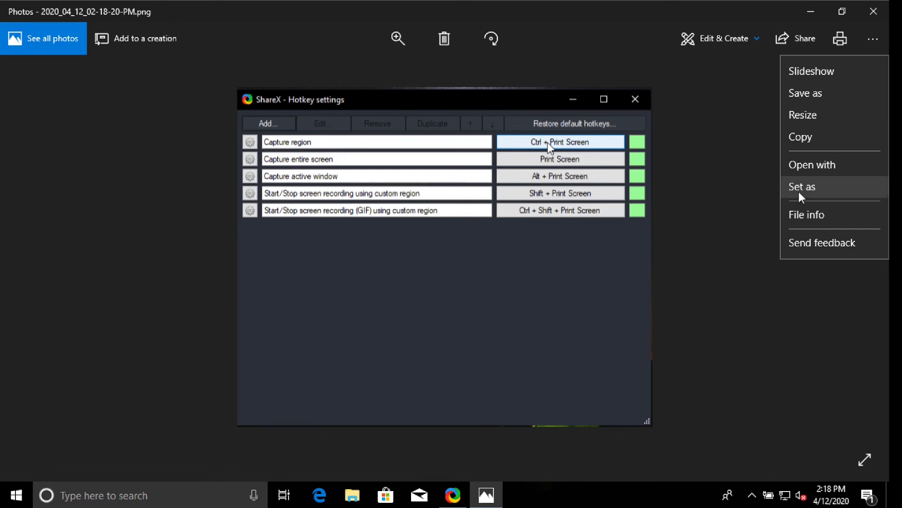
{"action": "left_click", "coordinate": [873, 11]}
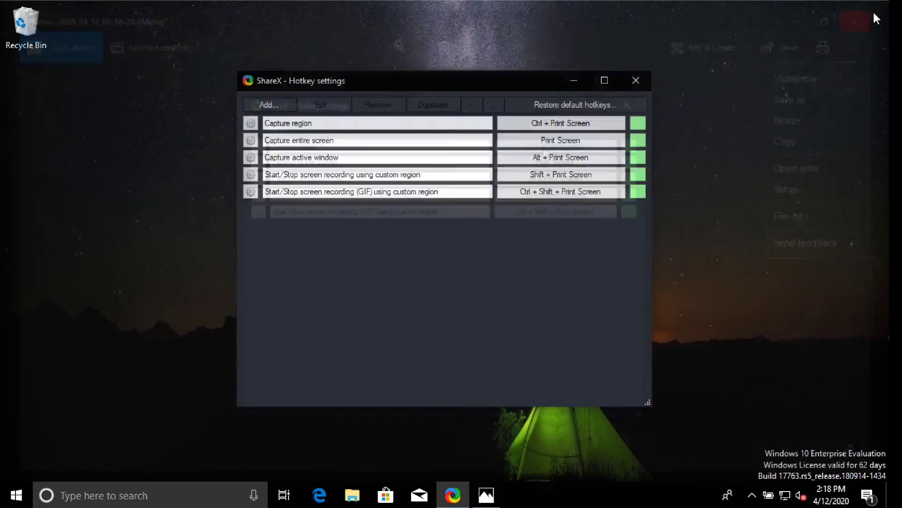
Close the ShareX Hotkey settings window to return to the empty desktop
{"action": "left_click", "coordinate": [637, 80]}
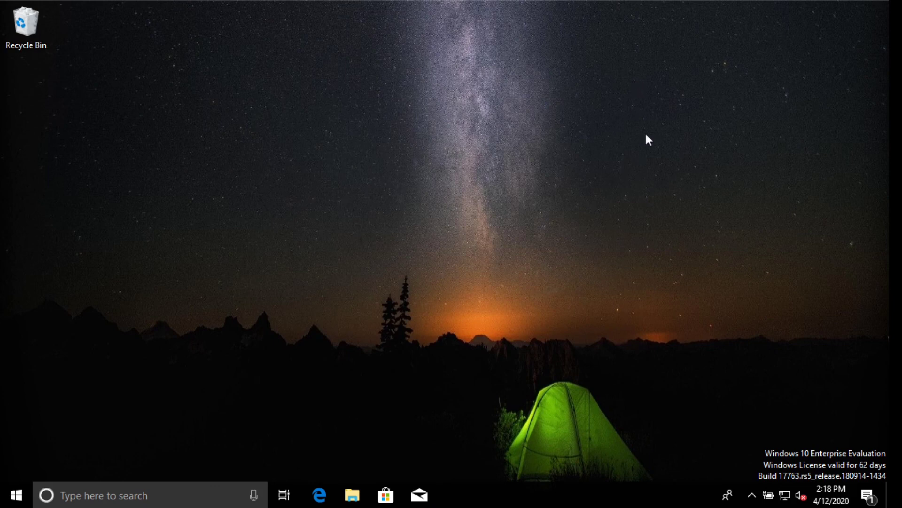